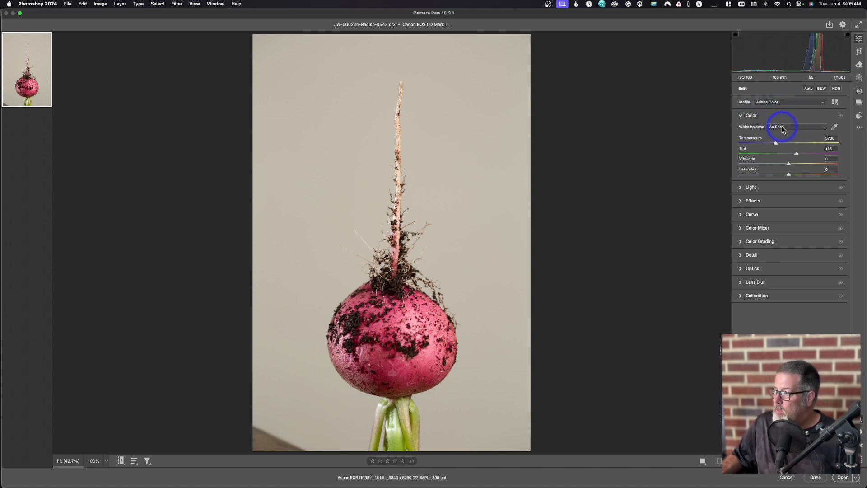
Step: Sample the grey background for a custom white balance (Temperature 5050, Tint +24), then open in Photoshop
left_click(834, 127)
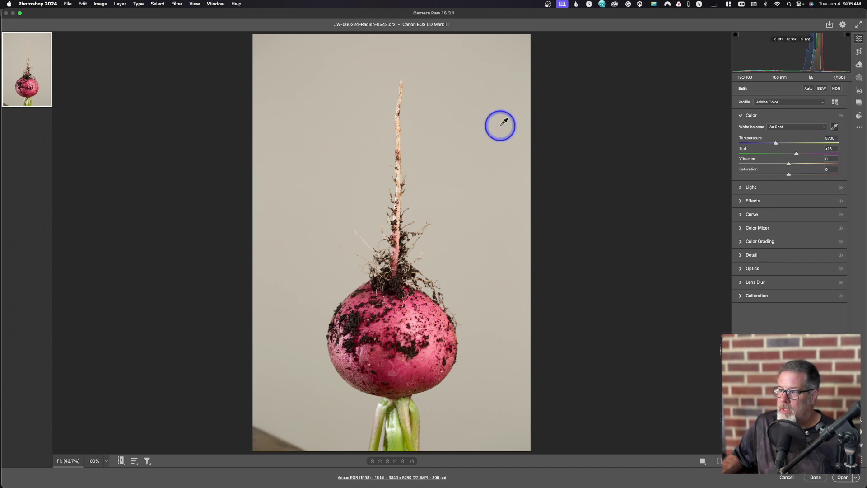
left_click(472, 133)
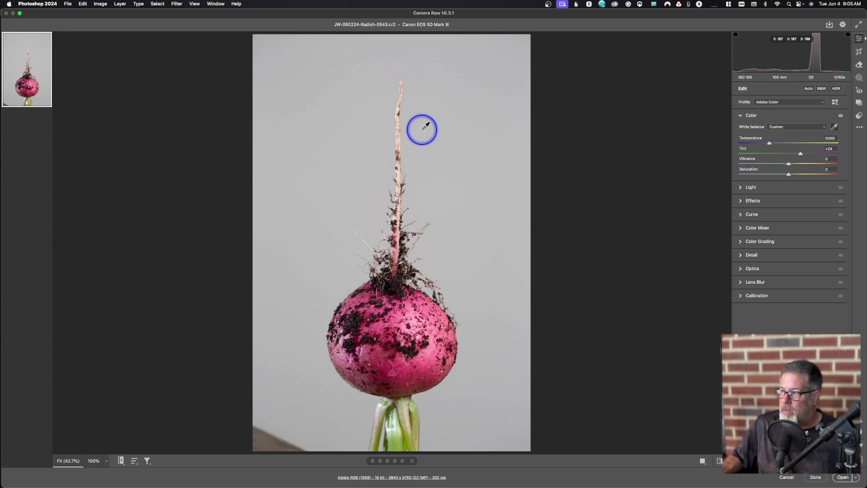
left_click(842, 478)
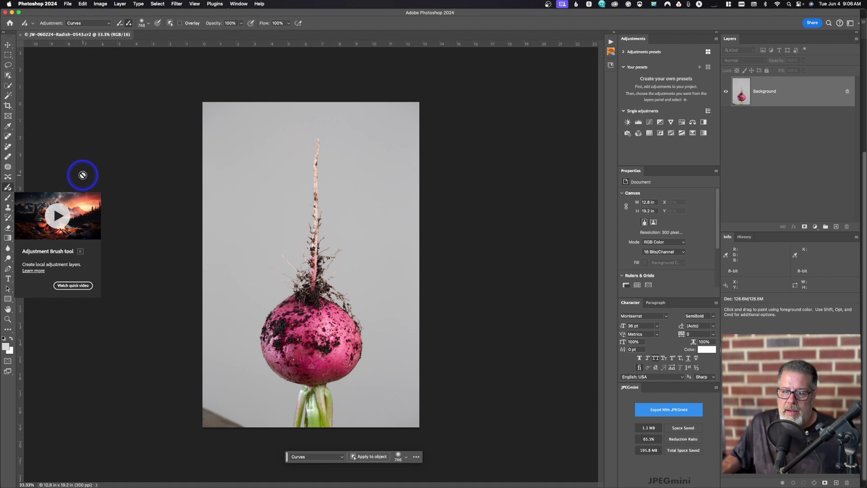
Step: Select the Brush tool and dismiss its flyout of brush variants
left_click(10, 203)
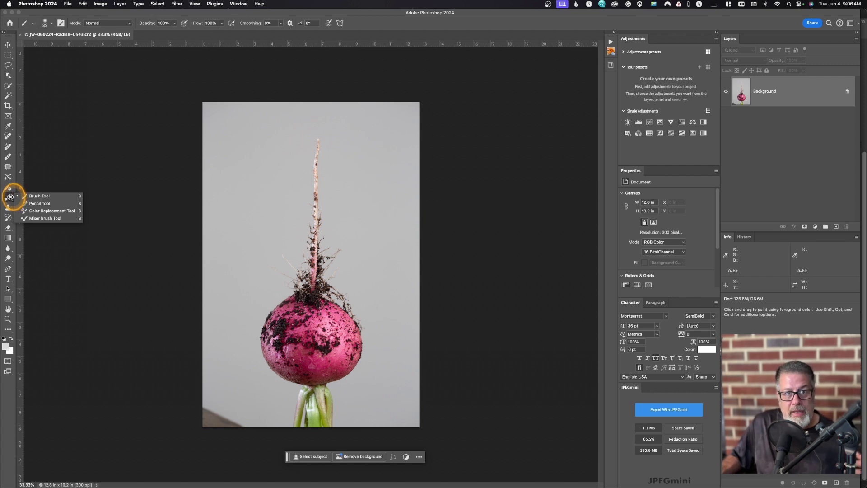
left_click(91, 172)
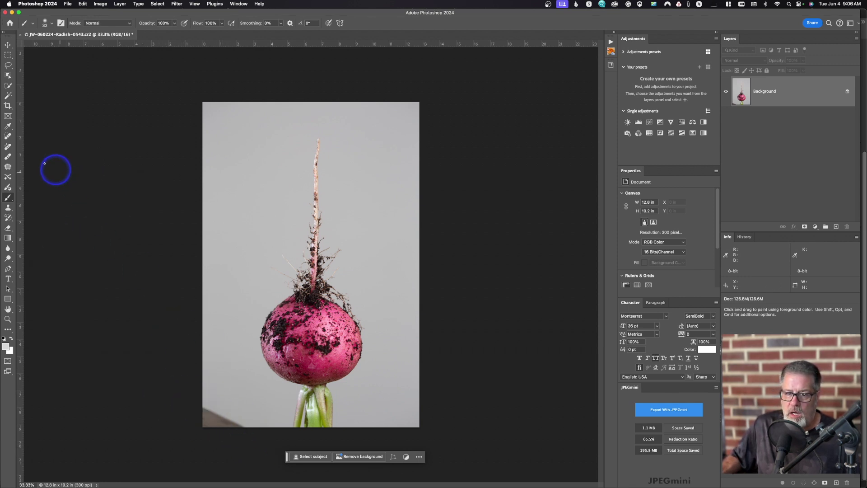
Step: Patch out the dark object in the bottom-left corner with the Content-Aware Patch tool, then deselect
left_click(8, 166)
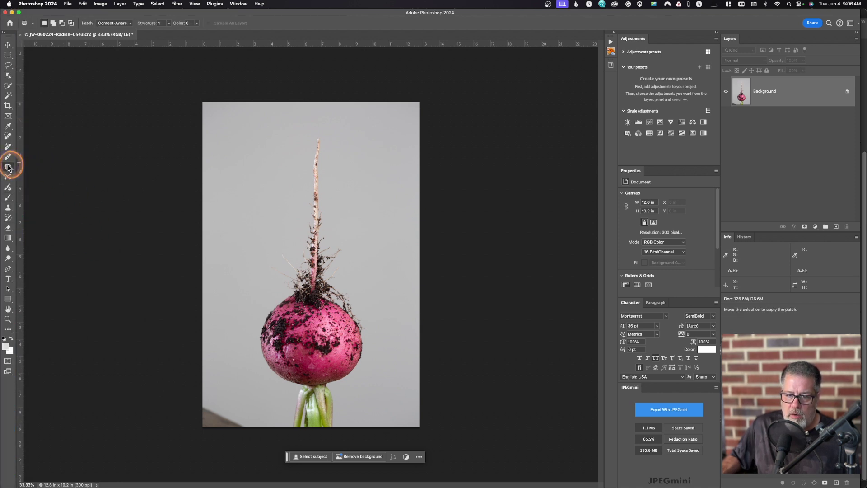
mouse_move(212, 405)
left_mouse_down()
mouse_move(201, 443)
mouse_move(265, 442)
mouse_move(238, 429)
mouse_move(257, 428)
mouse_move(228, 402)
mouse_move(208, 399)
mouse_move(240, 409)
mouse_move(229, 430)
mouse_move(306, 410)
mouse_move(253, 427)
mouse_move(224, 412)
mouse_move(226, 378)
left_mouse_up()
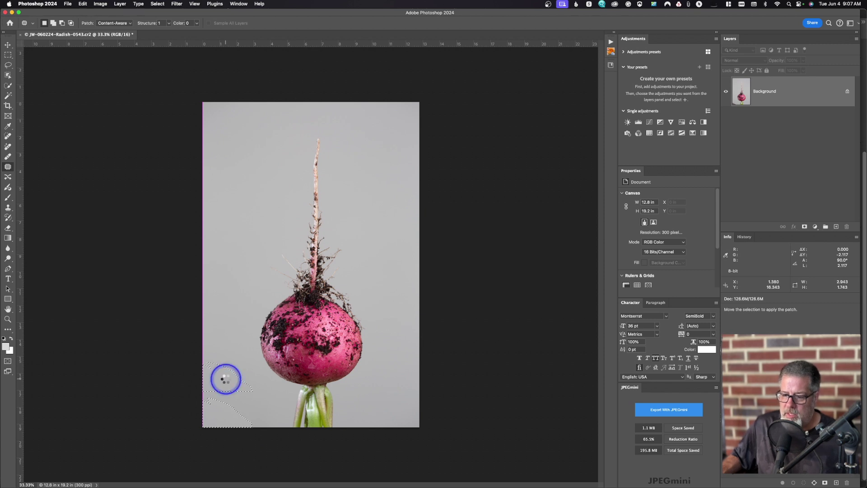
left_click(234, 296)
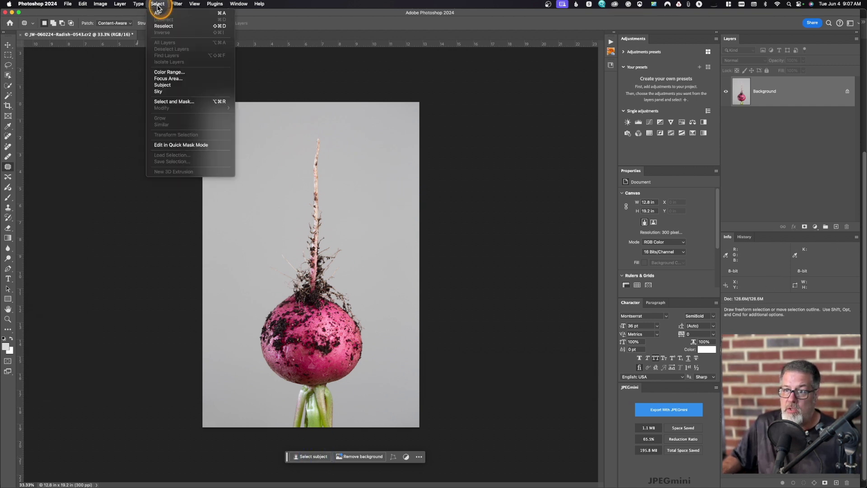
Step: Select the radish with Select Subject, then invert the selection via Select > Inverse
left_click(166, 84)
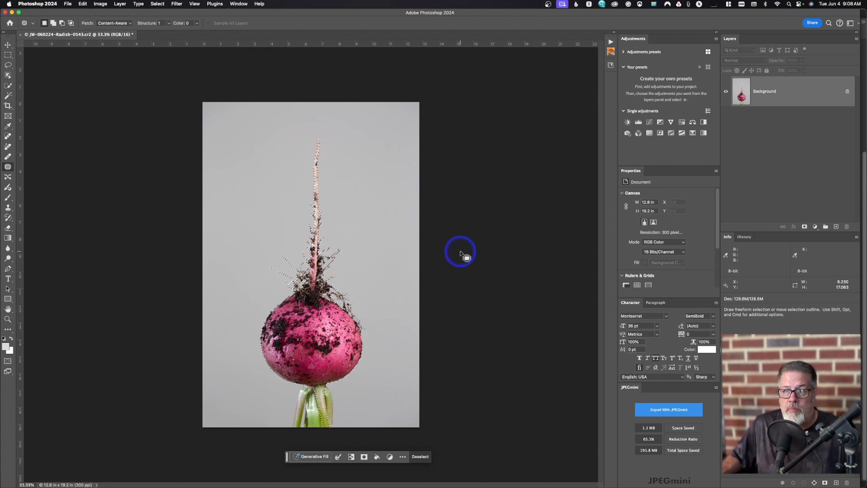
left_click(156, 5)
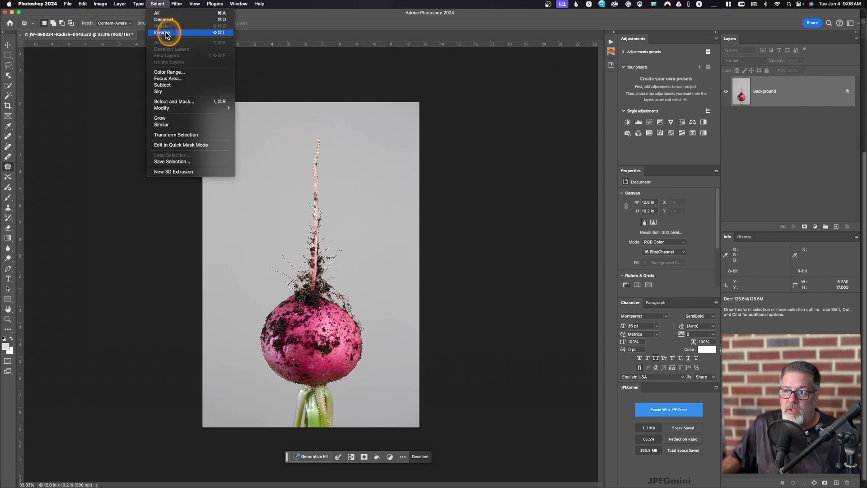
left_click(217, 33)
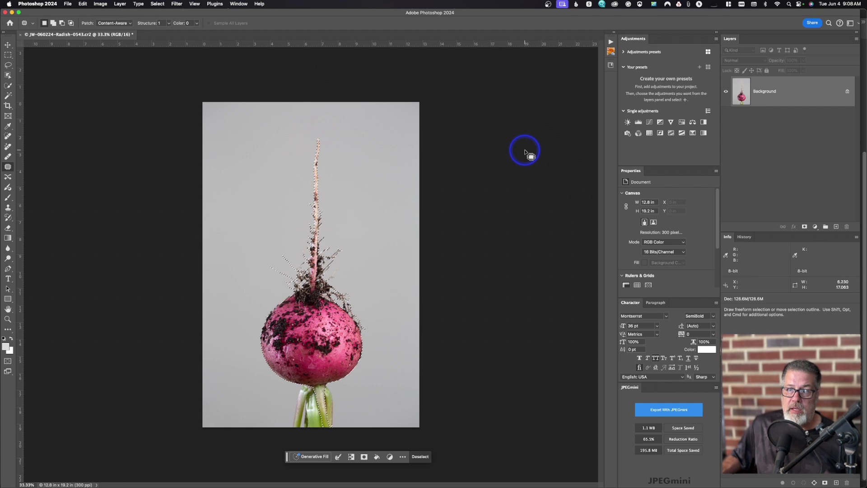
key("super+shift")
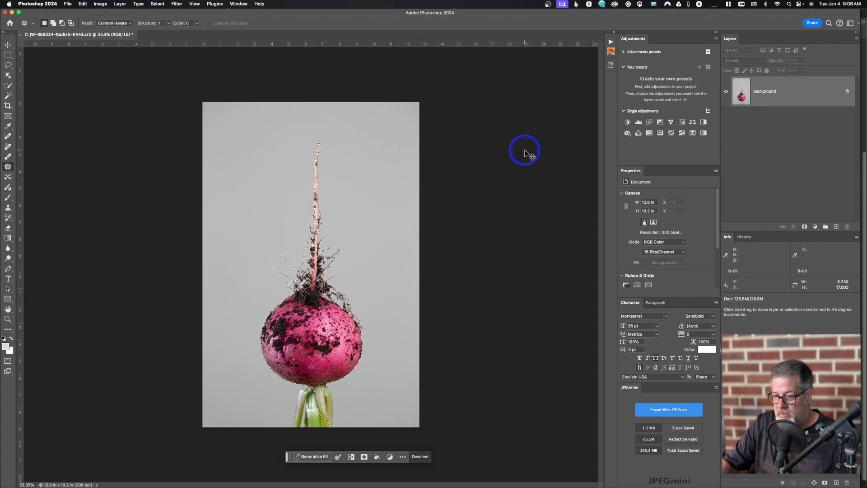
Step: Invert the selection onto the background, then trial a Curves adjustment and undo it
key("super+shift+i")
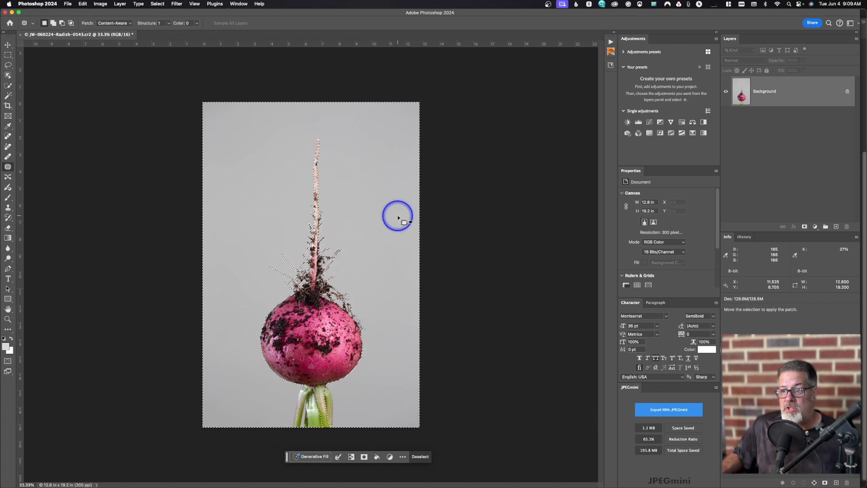
left_click(649, 125)
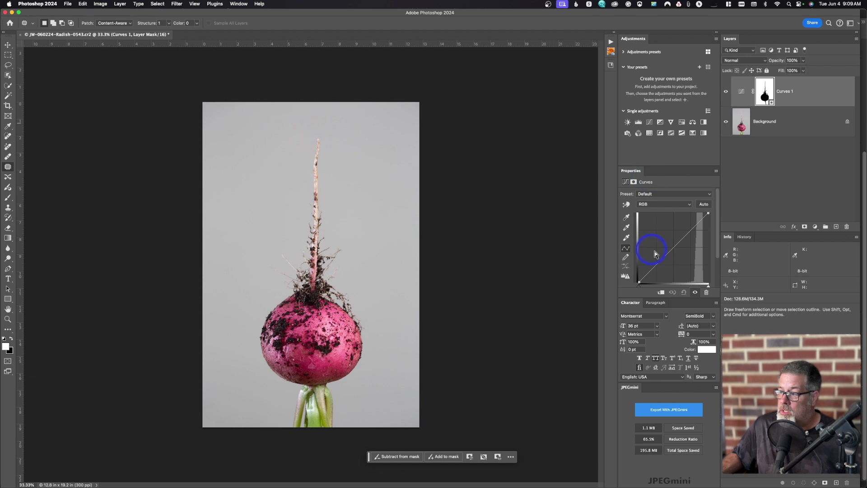
left_click_drag(666, 251, 665, 252)
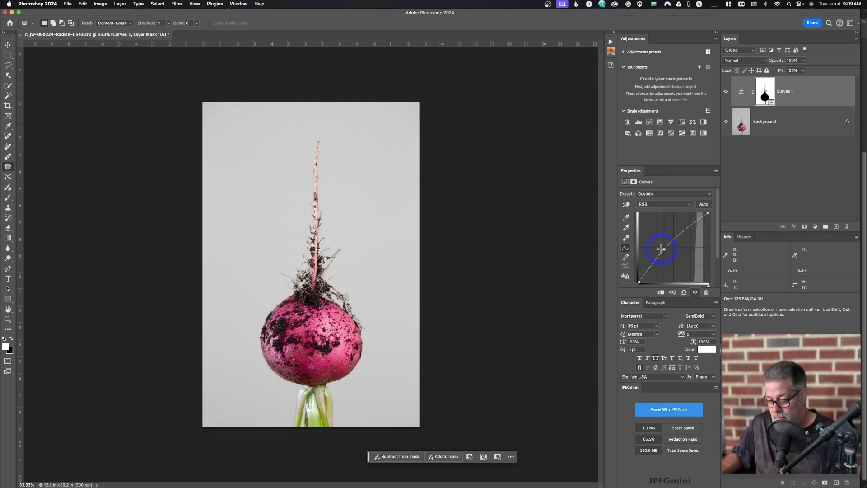
left_click_drag(662, 249, 793, 114)
key("super+z")
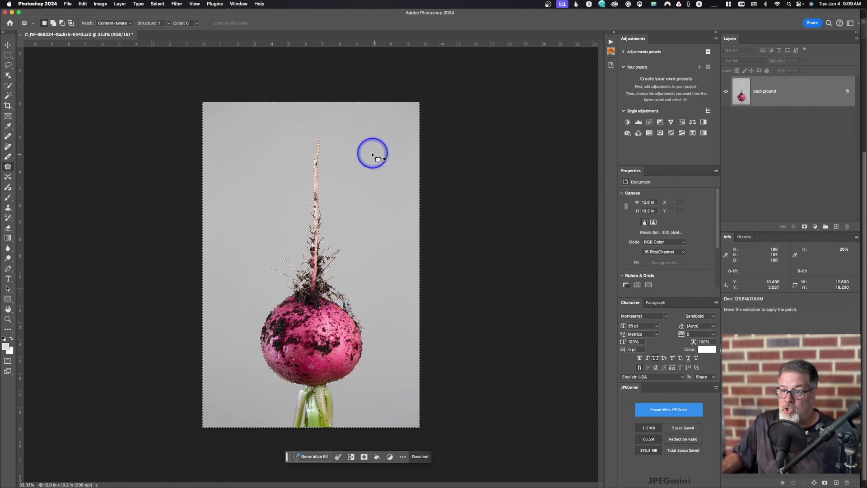
Step: Create Curves 1 on the background selection with the Curves Adjustment Brush, raise the RGB curve, choose Red
key("b")
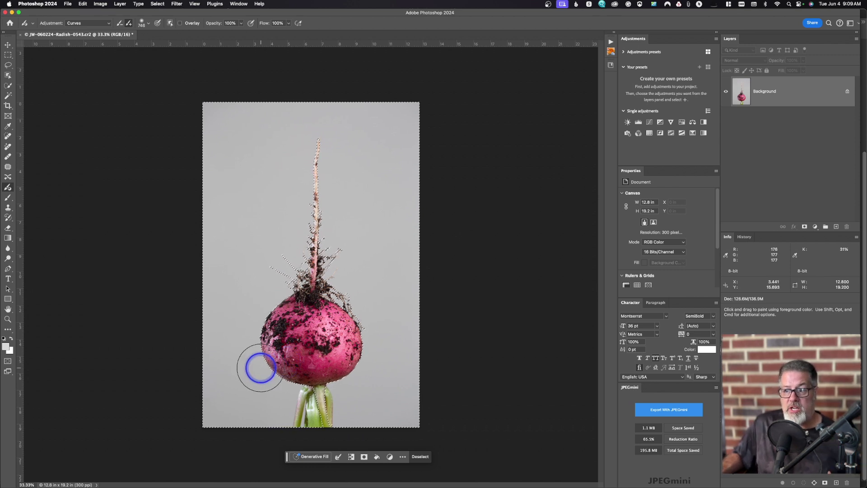
left_click(373, 204)
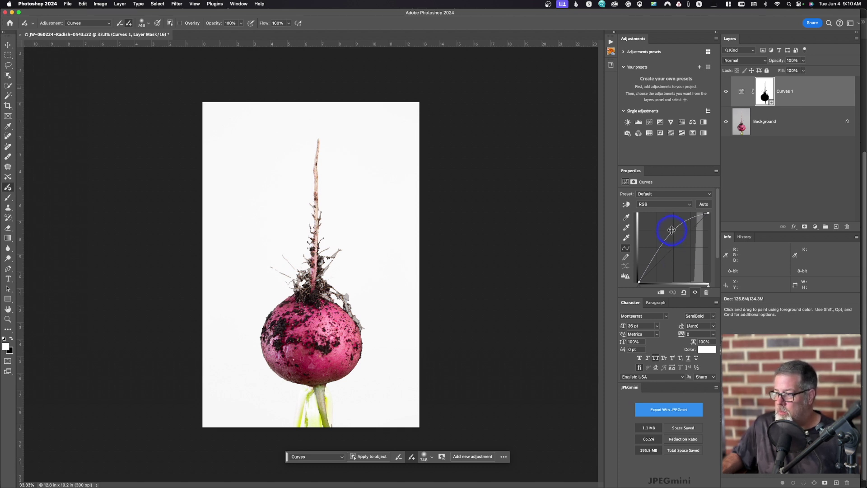
left_click_drag(672, 230, 677, 235)
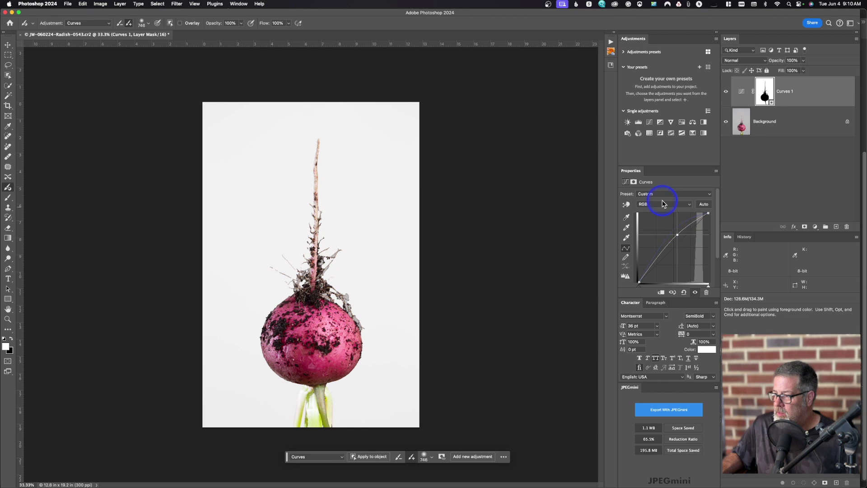
left_click(663, 204)
left_click(663, 211)
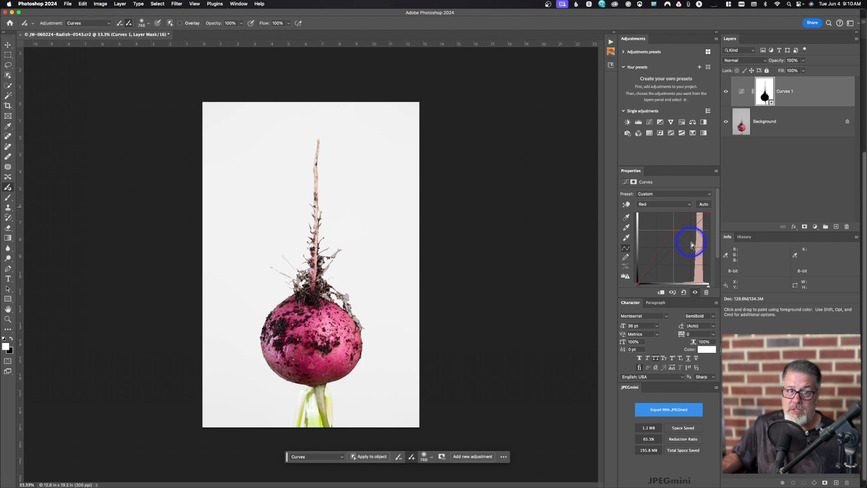
Step: Reset the curve, add a brightening point, and duplicate Curves 1 to stack a second brightening
left_click(683, 293)
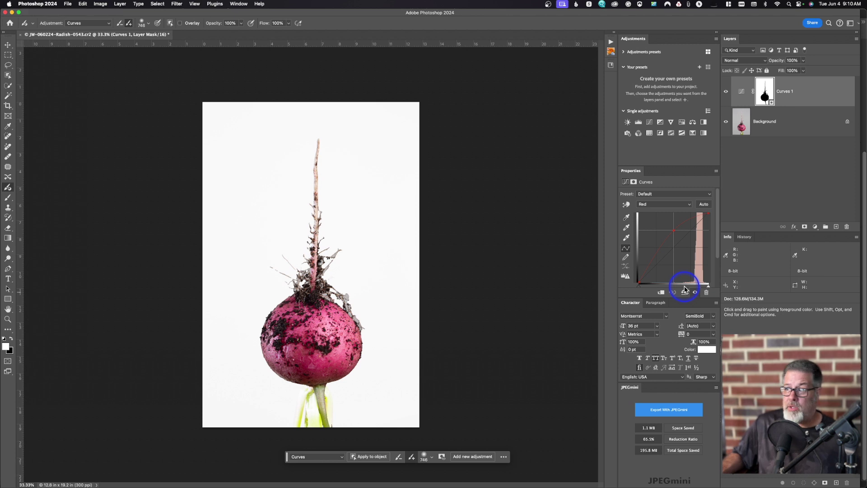
left_click(685, 292)
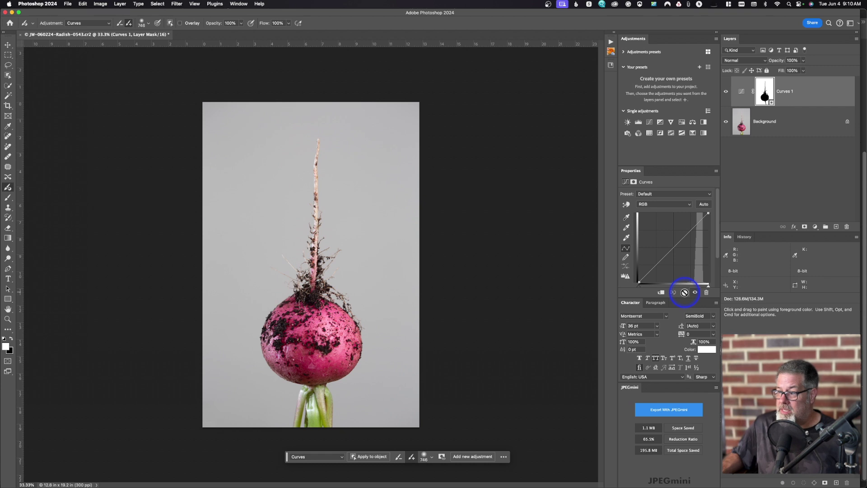
left_click_drag(673, 244, 672, 246)
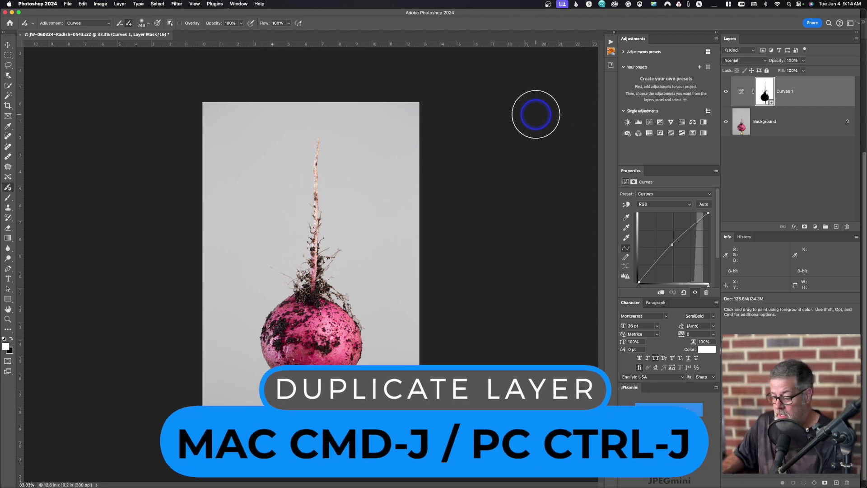
key("super+j")
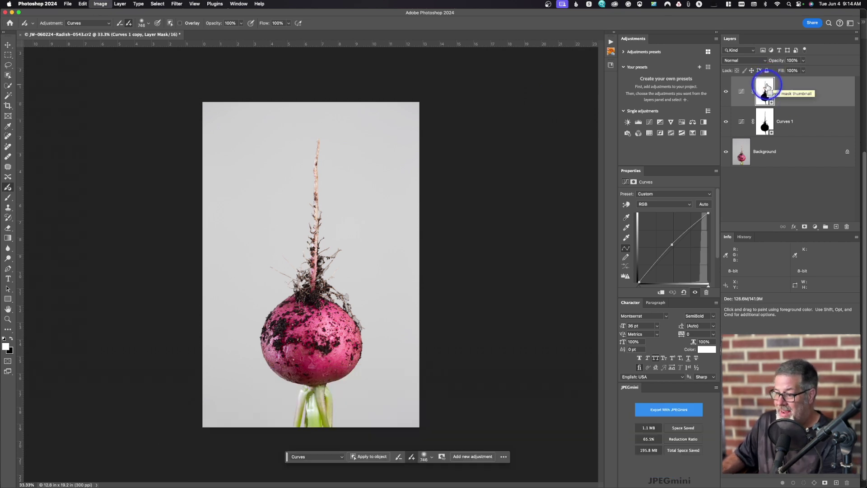
Step: Invert the Curves 1 copy mask to target the radish and adjust its curve point
key("super+i")
left_click(740, 88)
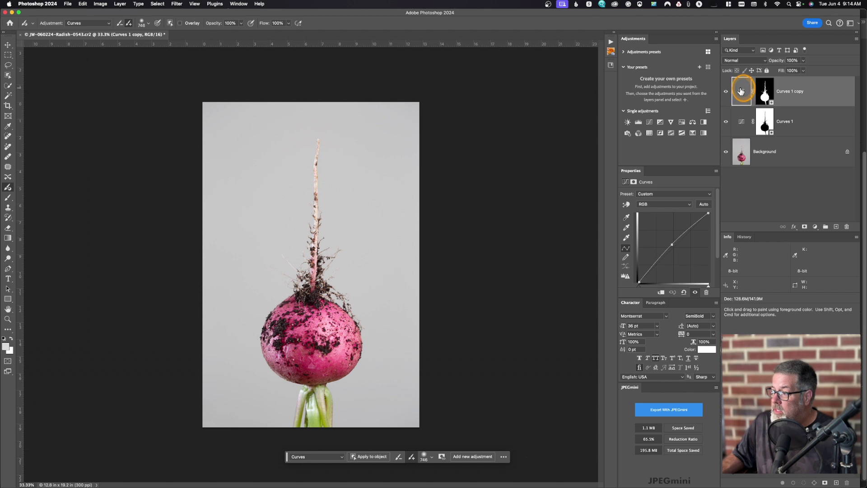
left_click_drag(673, 246, 661, 256)
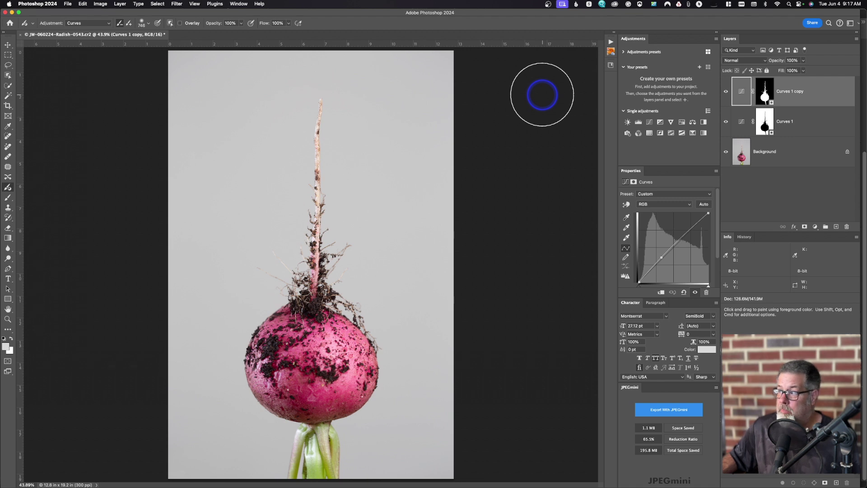
left_click(742, 154)
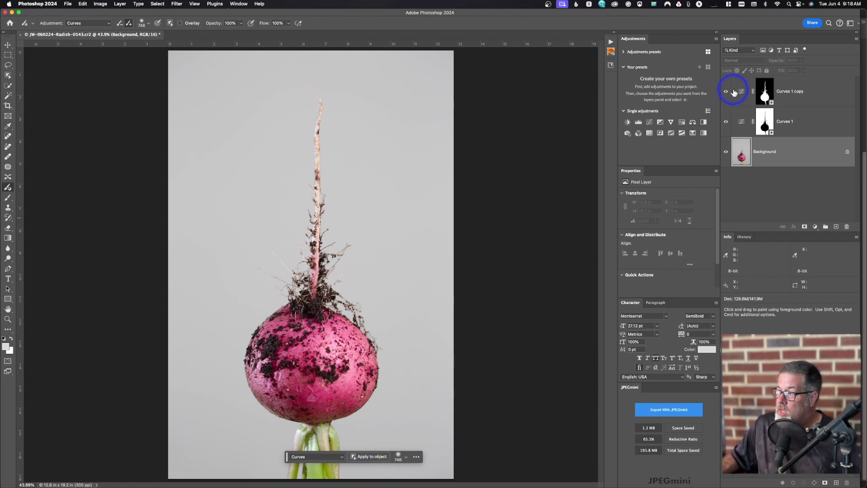
Step: Add a new Curves adjustment from Curves 1 copy and paint it over the dirt on the radish's left
left_click(743, 93)
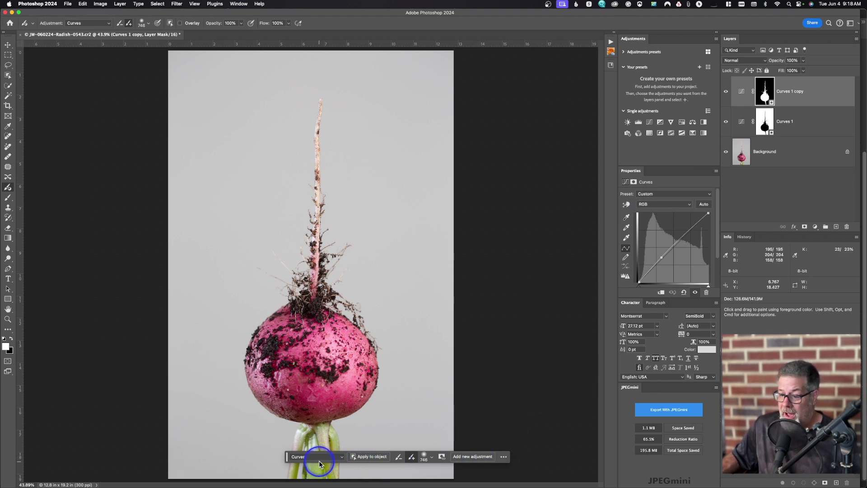
left_click(470, 458)
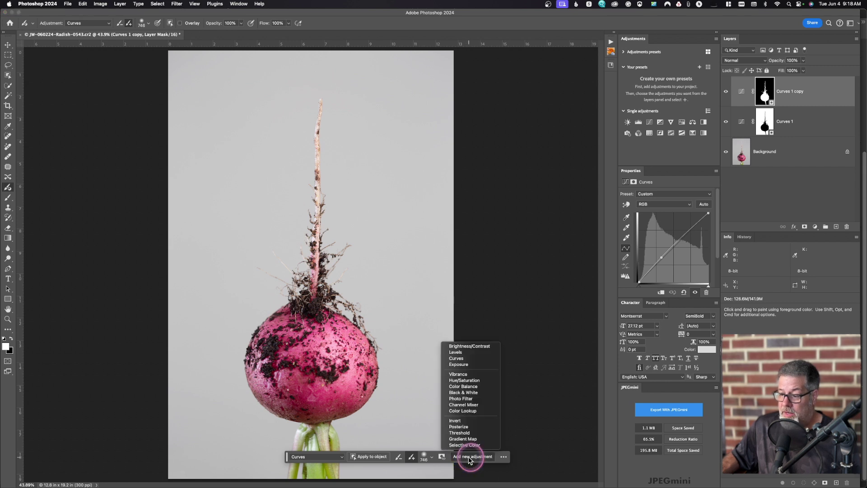
left_click(472, 358)
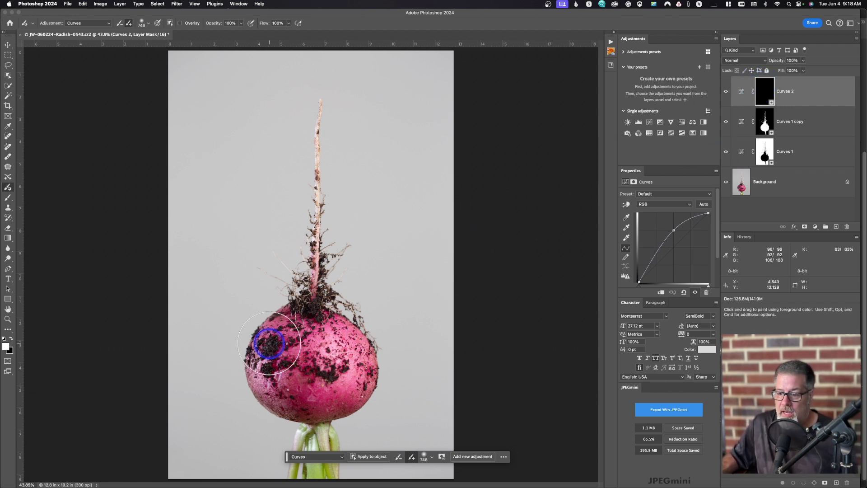
left_click_drag(281, 341, 287, 366)
Step: Reset the Curves 2 curve to a straight line and raise it to brighten the dirt
left_click(688, 220)
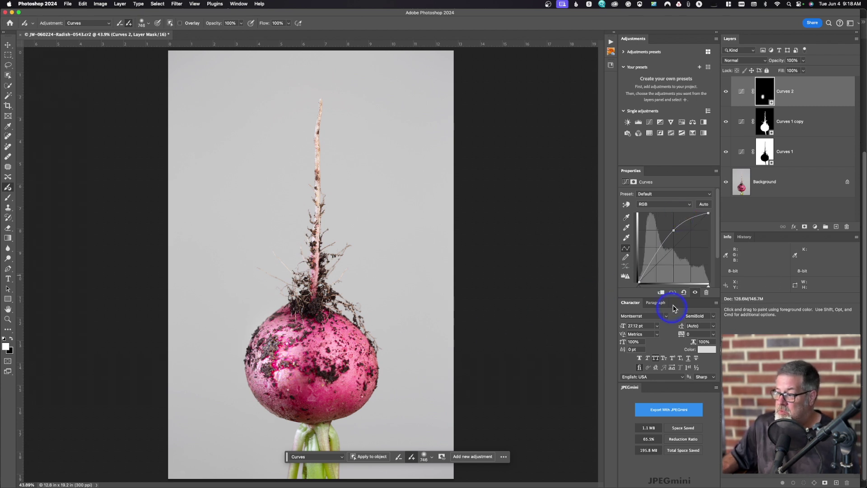
left_click(684, 293)
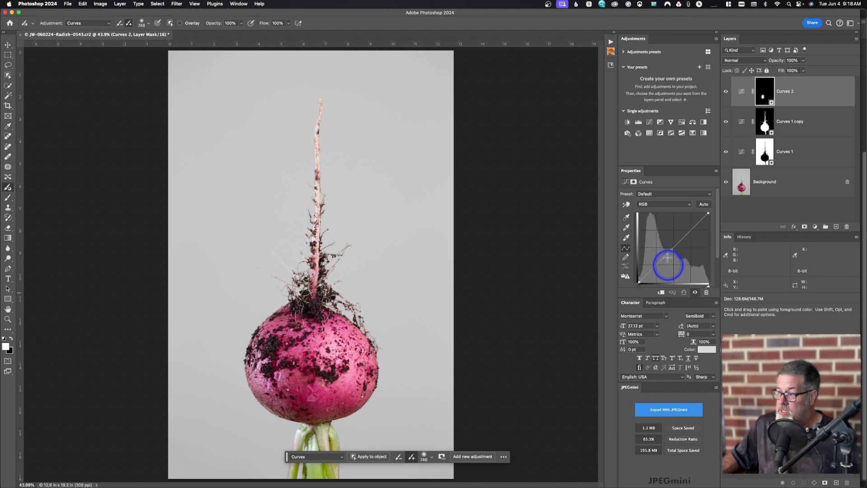
left_click_drag(672, 244, 671, 245)
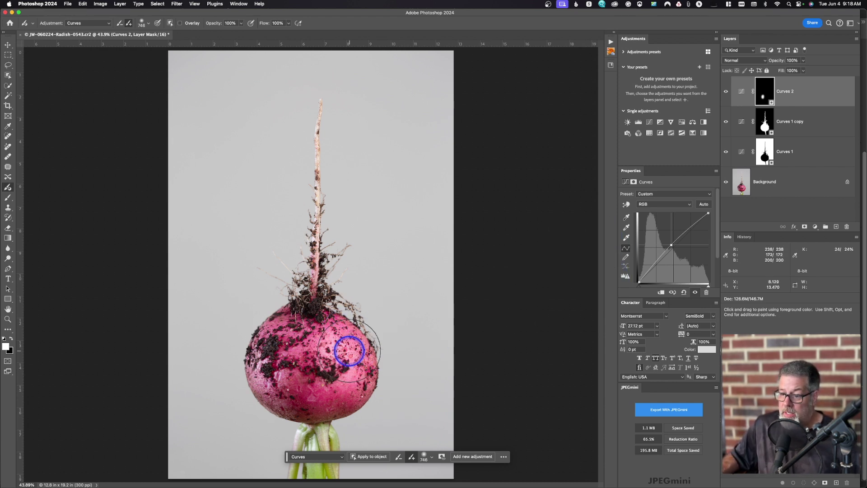
left_click(483, 457)
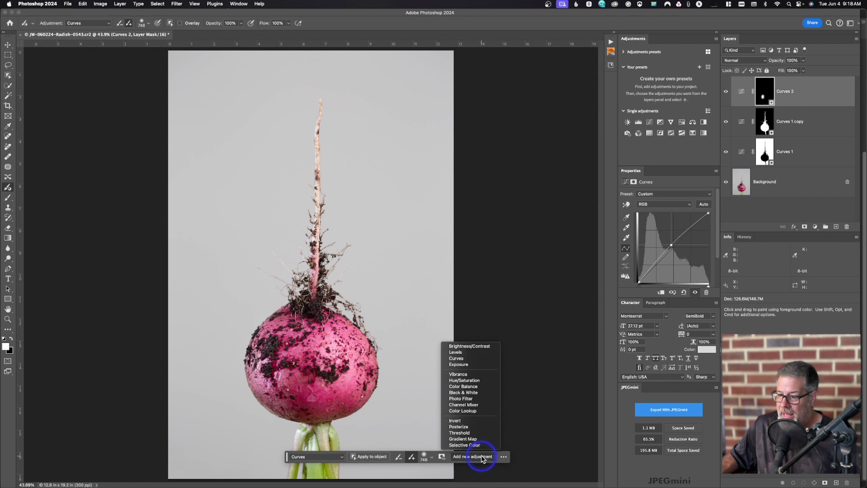
Step: Add Curves 3, dab a small spot on the radish, reset the curve and pull it slightly down
left_click(487, 359)
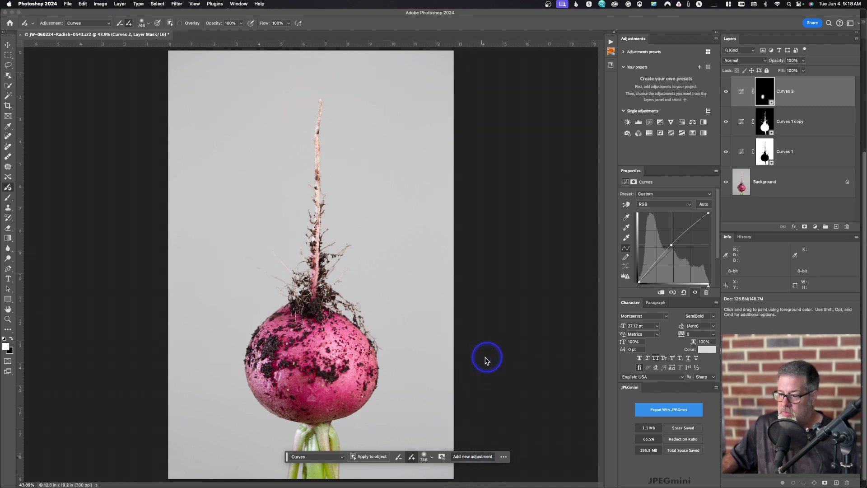
left_click(344, 359)
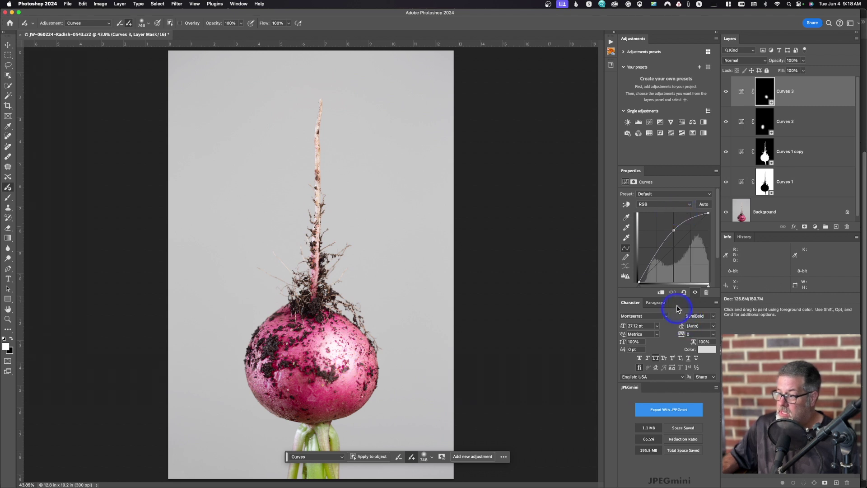
left_click(683, 291)
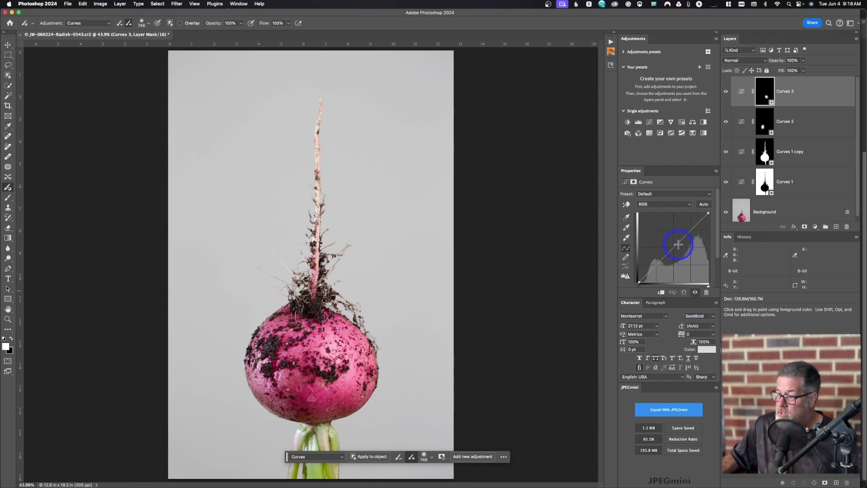
left_click_drag(679, 244, 680, 247)
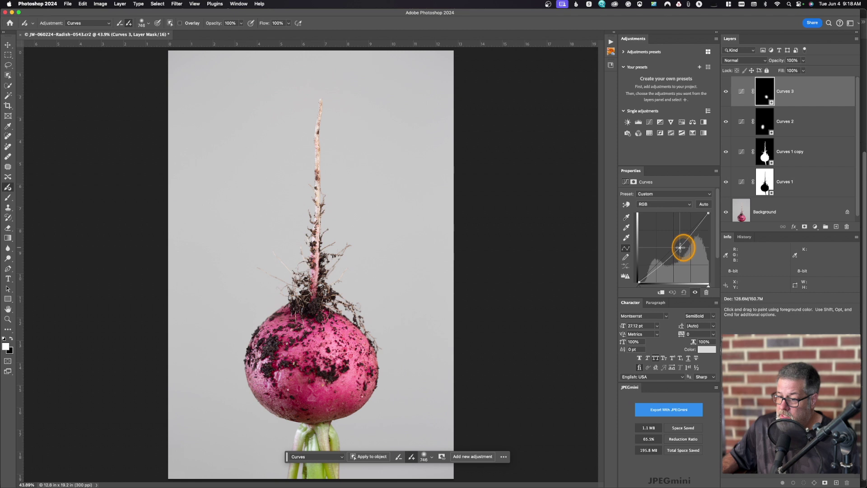
left_click(120, 25)
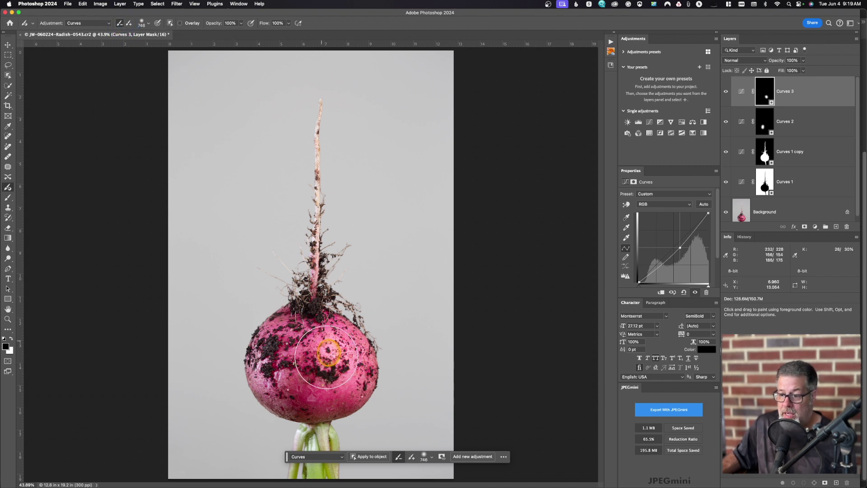
Step: Erase the darkened spot from the Curves 3 mask, then show painted areas as a coloured overlay
mouse_move(326, 356)
left_mouse_down()
mouse_move(345, 363)
mouse_move(289, 342)
mouse_move(269, 359)
mouse_move(283, 382)
mouse_move(333, 374)
left_mouse_up()
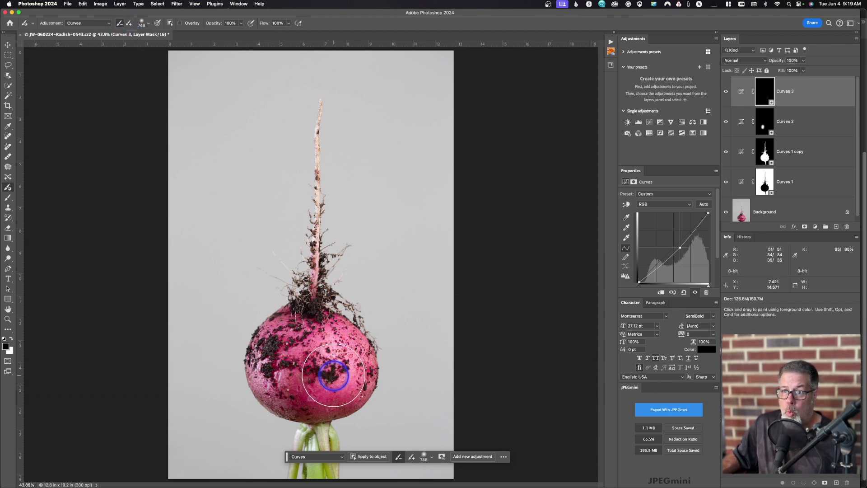
left_click(180, 23)
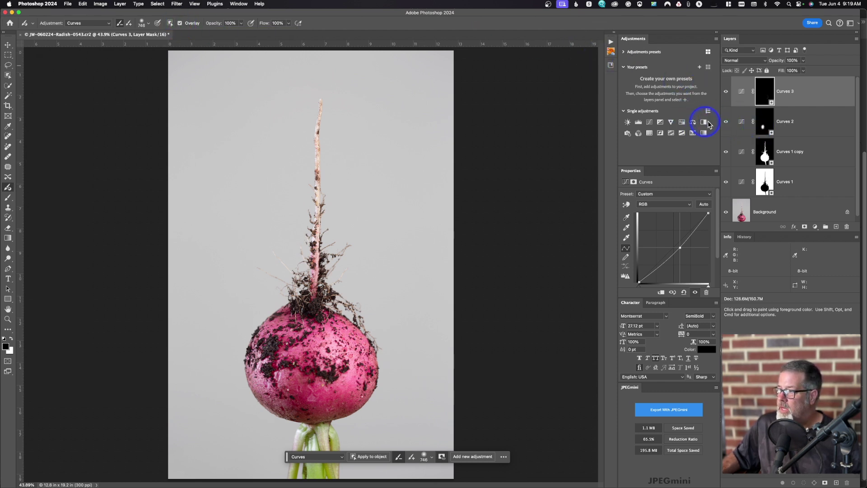
Step: Paint a heart-shaped Curves 2 brightening patch on the upper-left grey backdrop, then hide the overlay
left_click(744, 121)
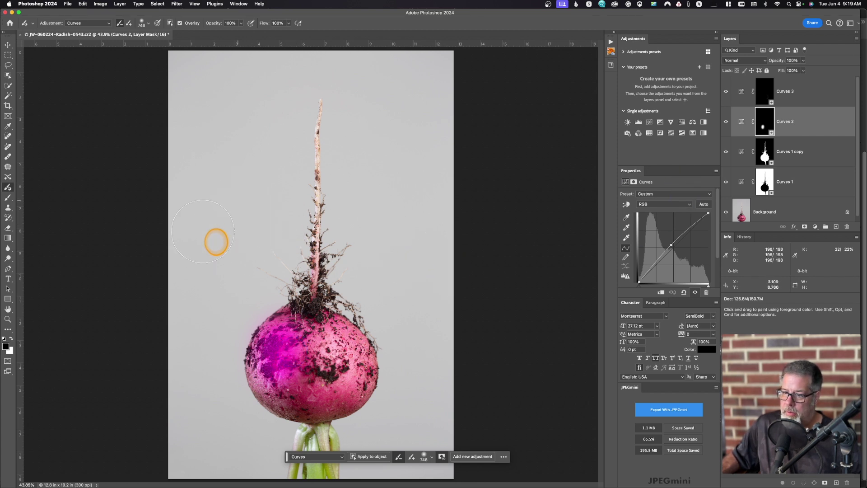
left_click(128, 22)
mouse_move(289, 144)
left_mouse_down()
mouse_move(244, 188)
mouse_move(217, 149)
mouse_move(196, 145)
left_mouse_up()
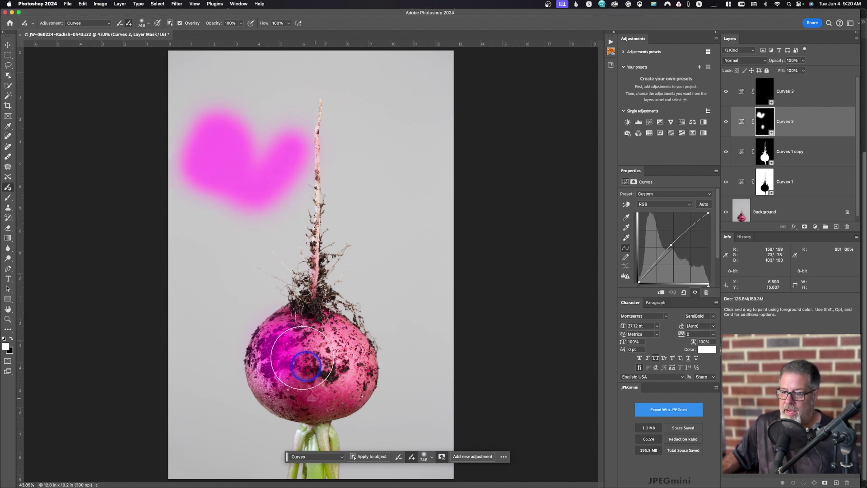
left_click(180, 24)
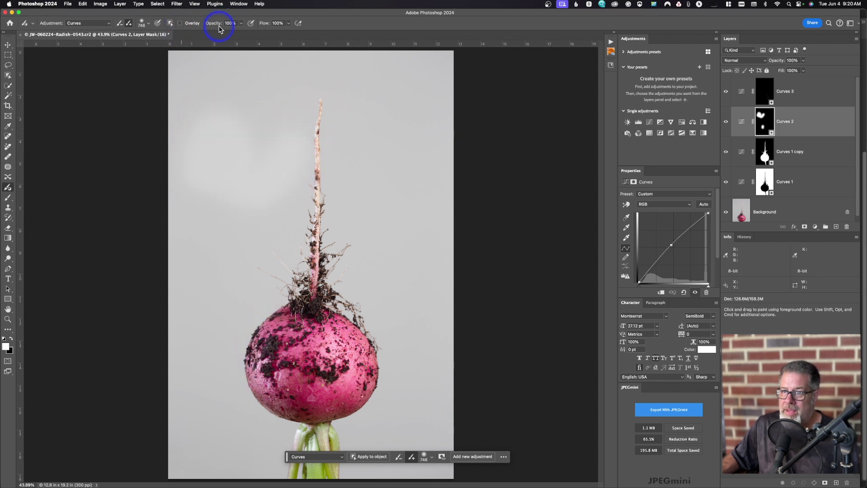